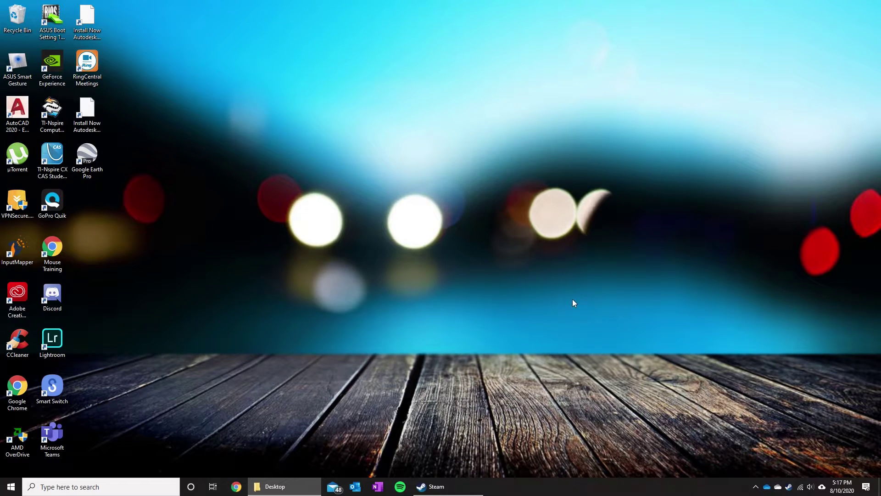
- Switch to Steam's Big Picture mode and enable PlayStation Configuration Support in the controller settings, returning to the home screen
mouse_move(439, 486)
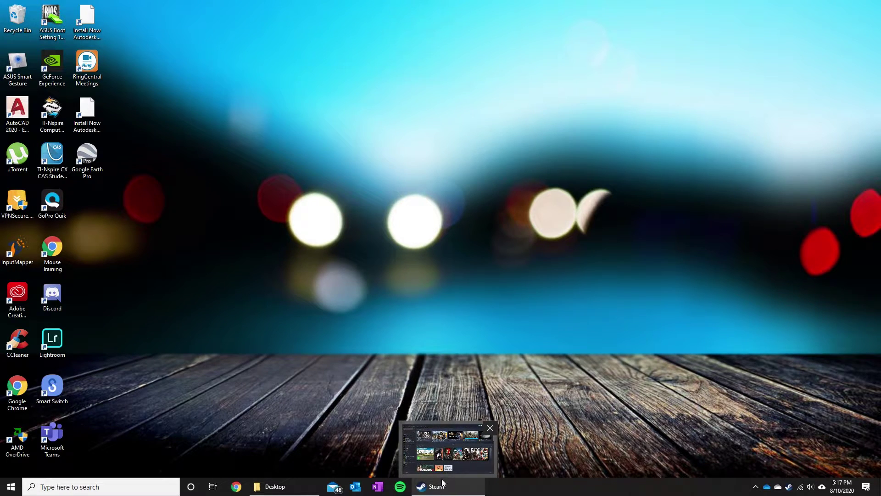
left_click(442, 452)
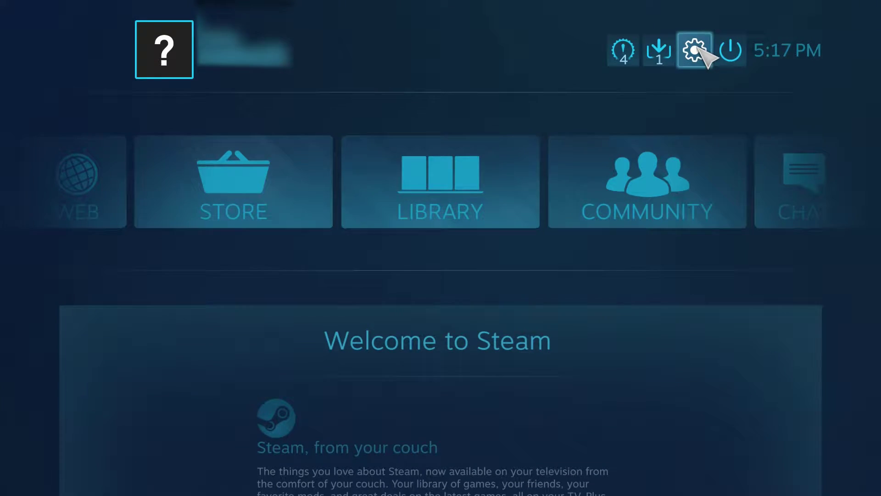
left_click(696, 49)
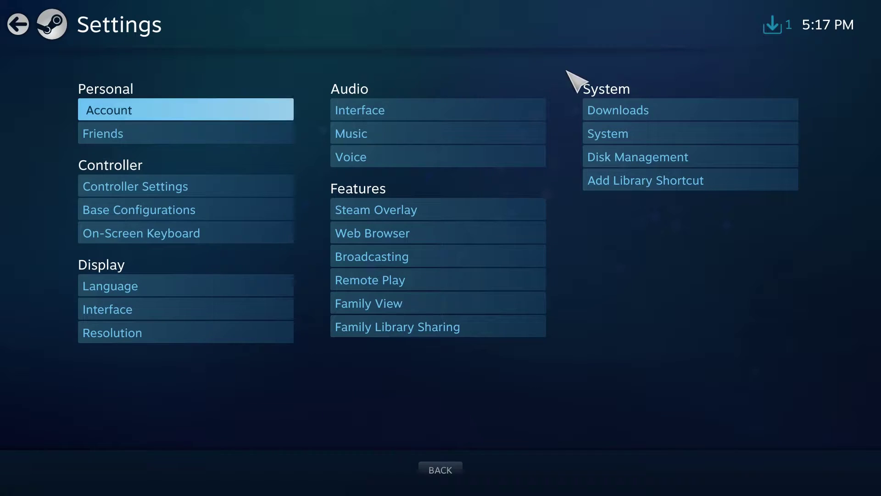
left_click(248, 185)
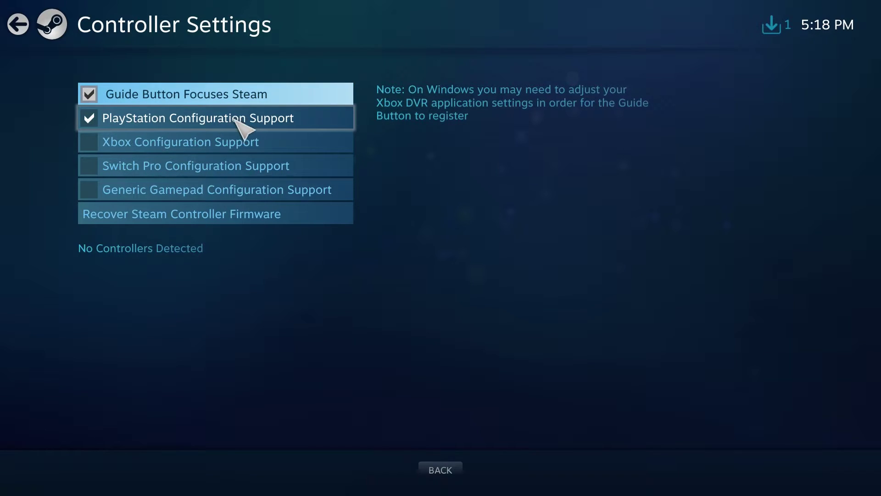
left_click(266, 118)
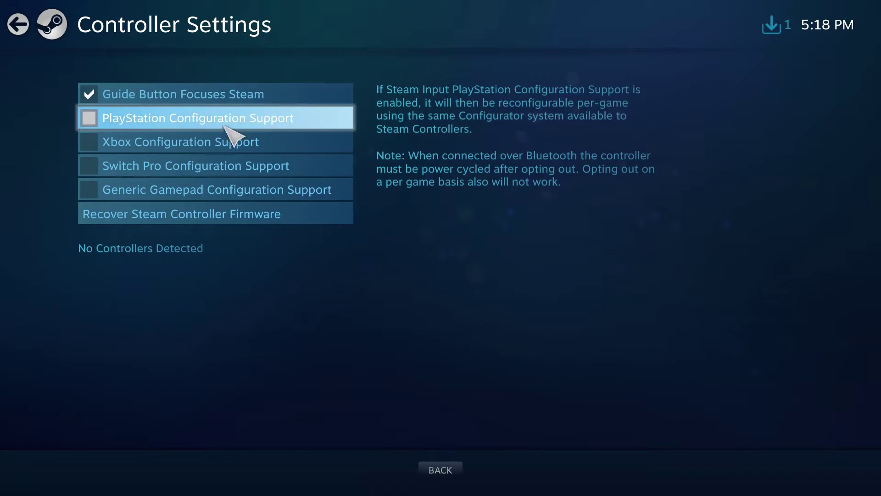
left_click(89, 118)
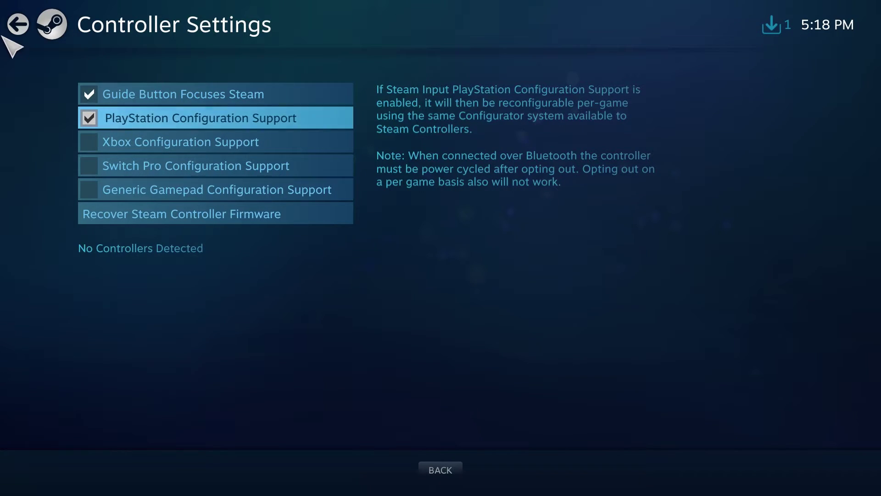
left_click(18, 24)
left_click(20, 25)
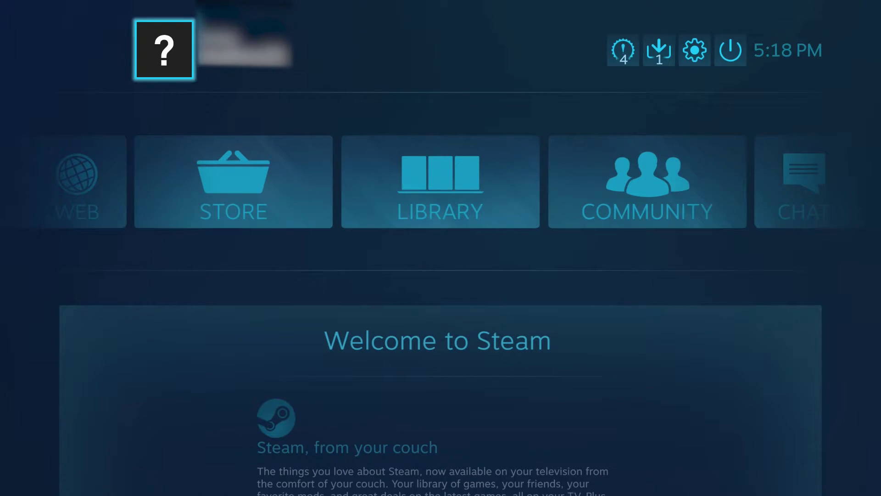
- Test the controller by moving the highlight between the welcome panel and the home screen tiles
key("Down")
key("Down")
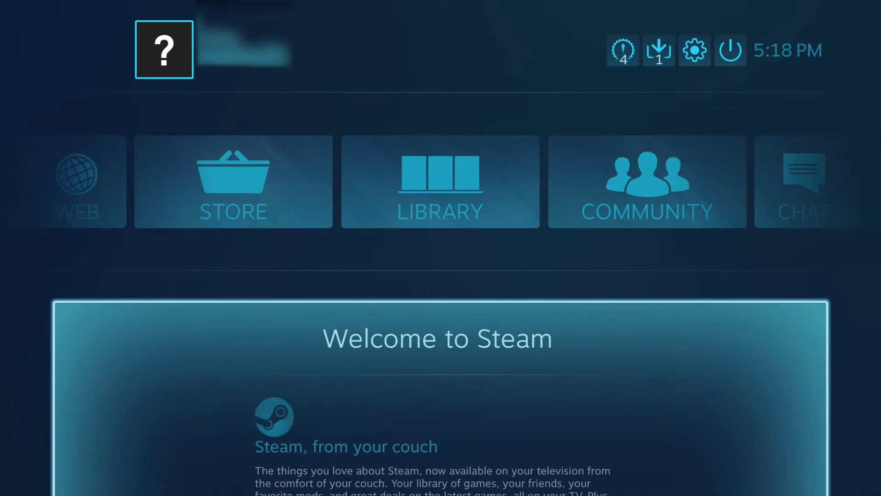
key("Up")
key("Right")
key("Right")
key("Left")
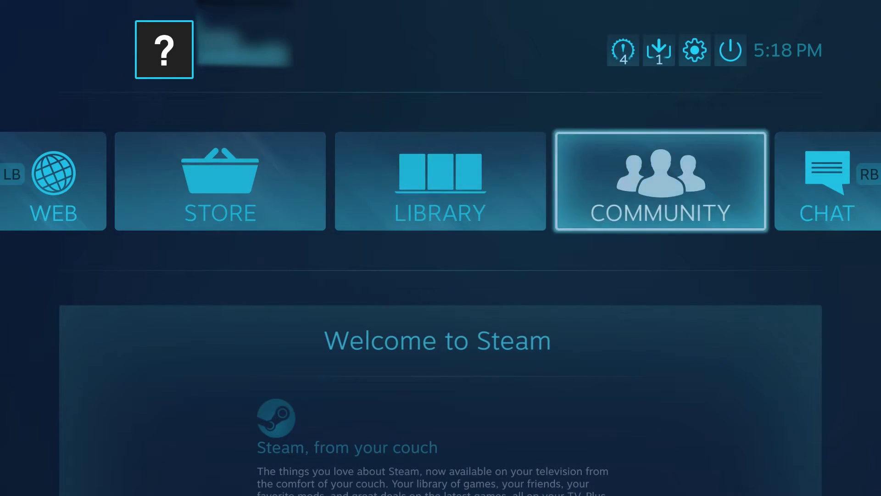
key("Left")
key("Left")
key("Right")
key("Right")
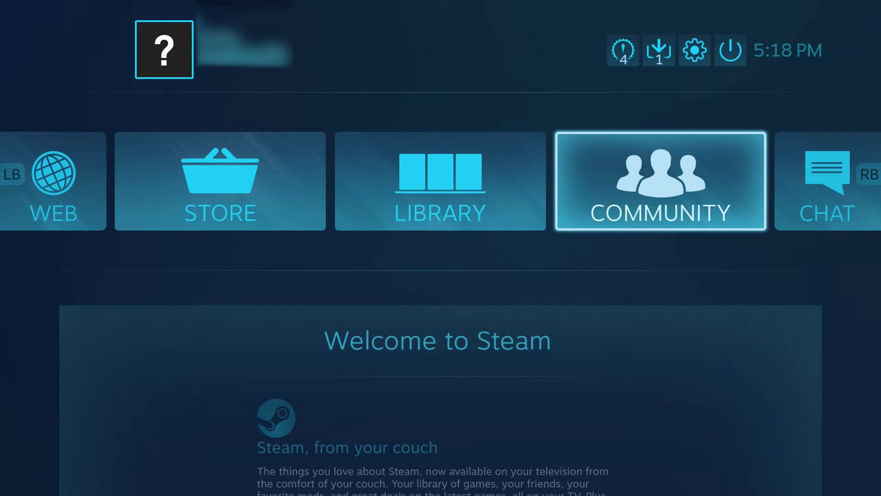
- Open the Library and move through the Continue playing games to 7 Days to Die
key("Left")
key("Return")
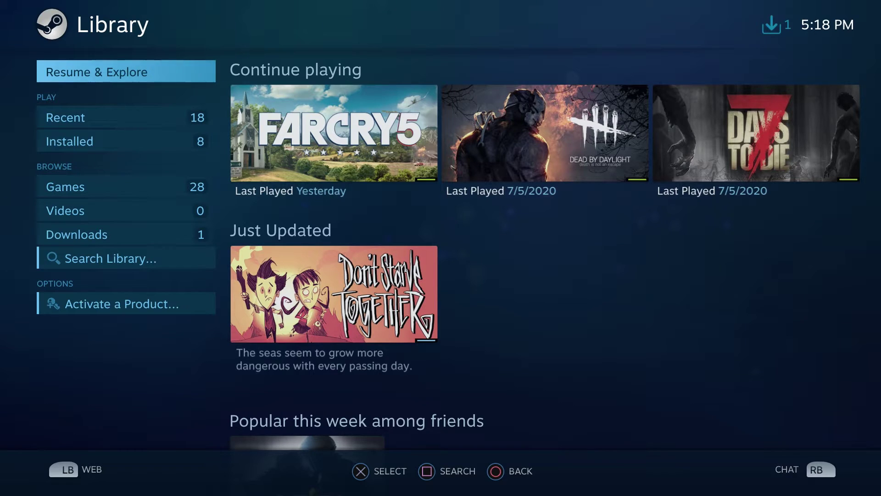
key("Right")
key("Right")
key("Right")
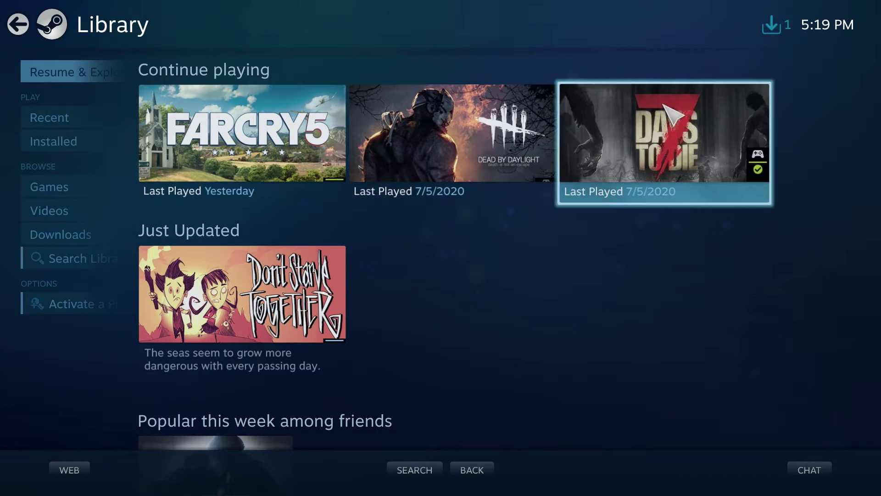
- Leave the Library and exit Steam completely
key("Escape")
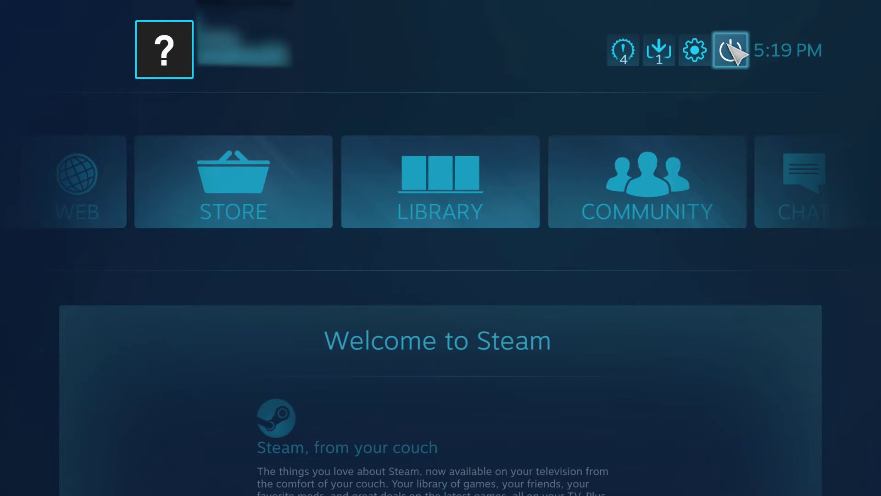
left_click(732, 48)
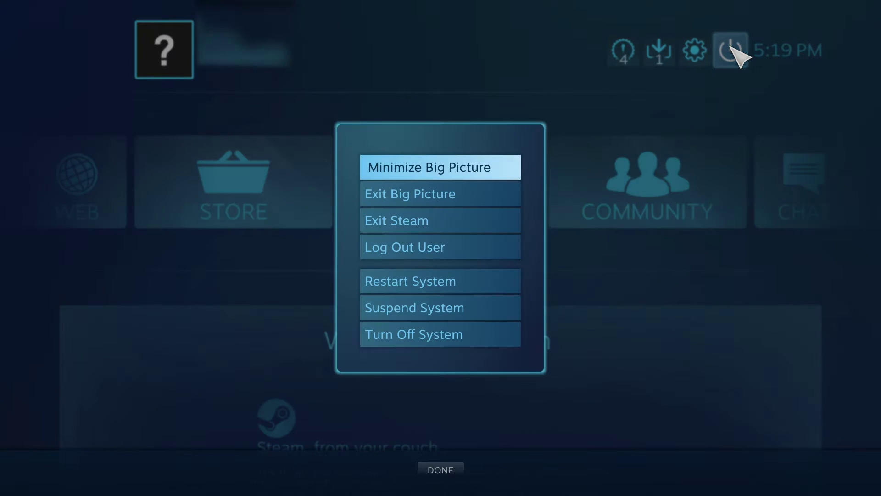
left_click(445, 223)
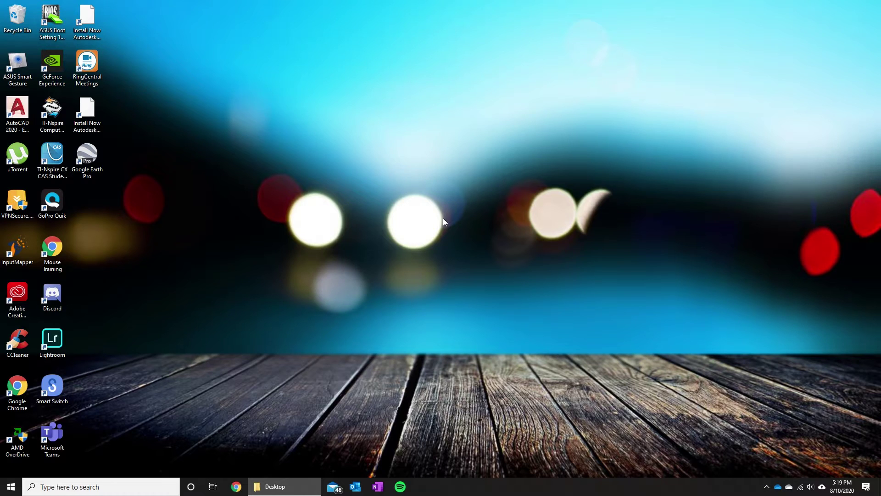
- Open the Bluetooth & other devices page in Windows Settings
left_click(107, 484)
type("settings")
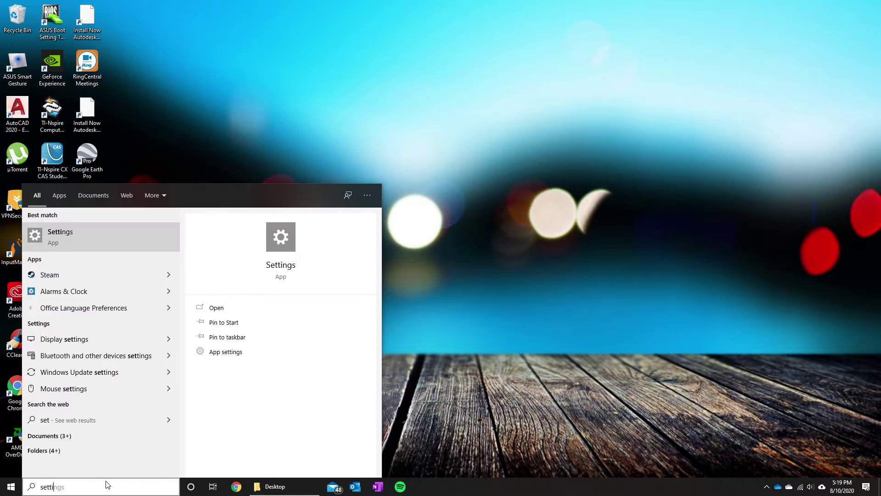
key("Return")
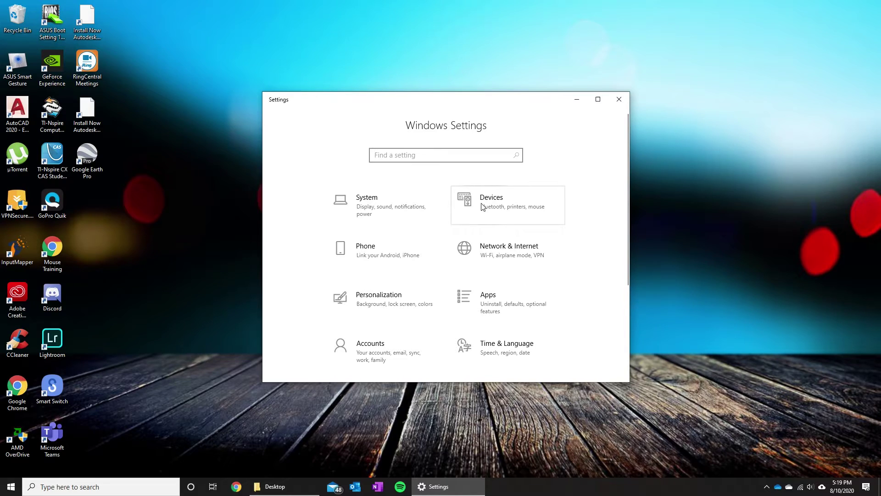
left_click(498, 203)
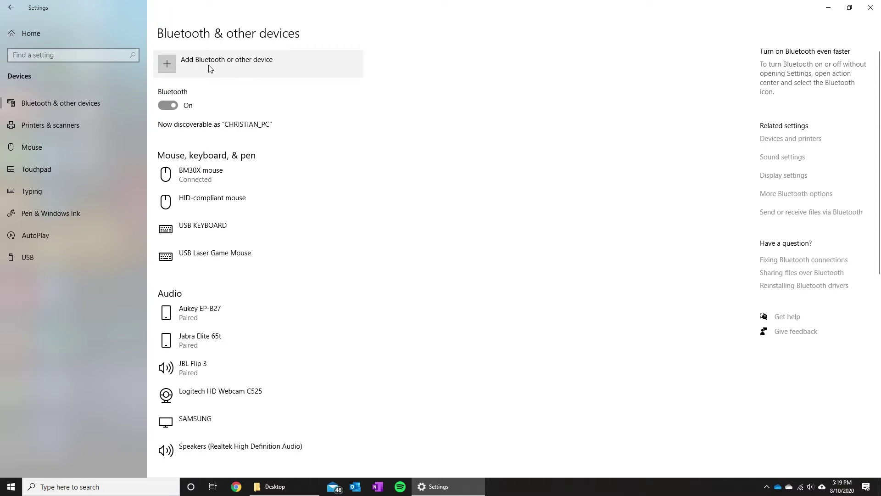
- Add the Wireless Controller as a Bluetooth device, finish the pairing and close Settings
left_click(244, 67)
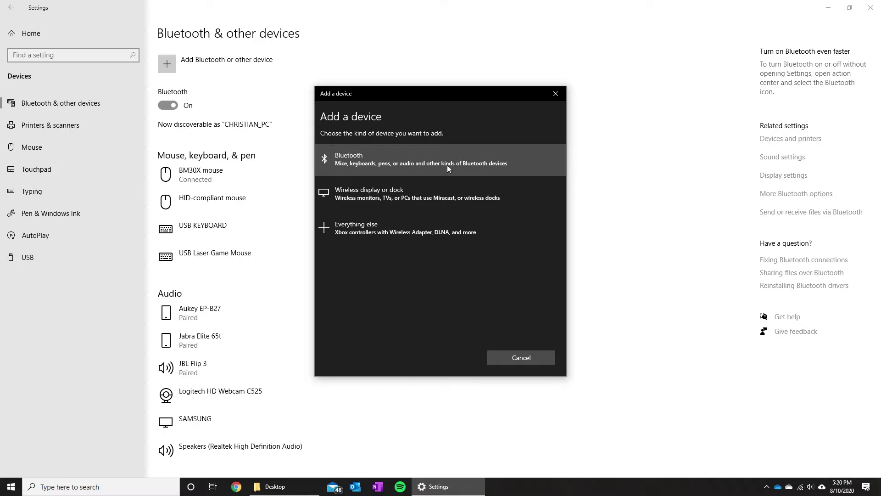
left_click(385, 161)
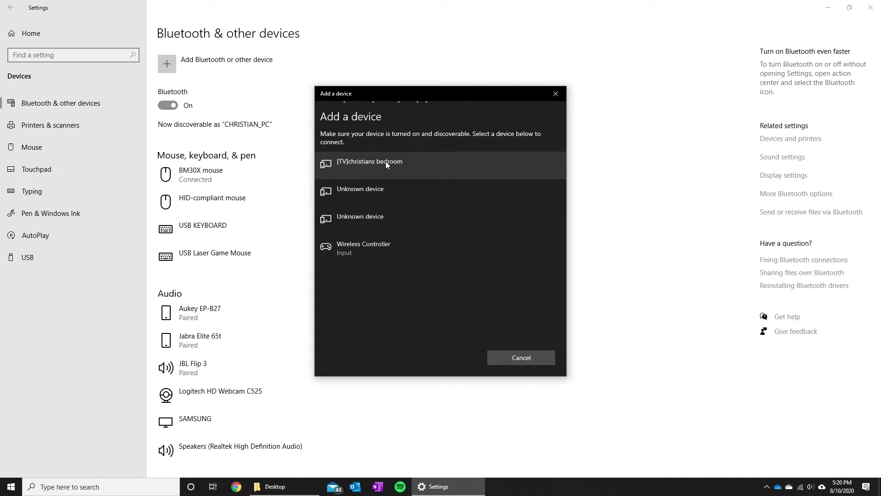
left_click(401, 253)
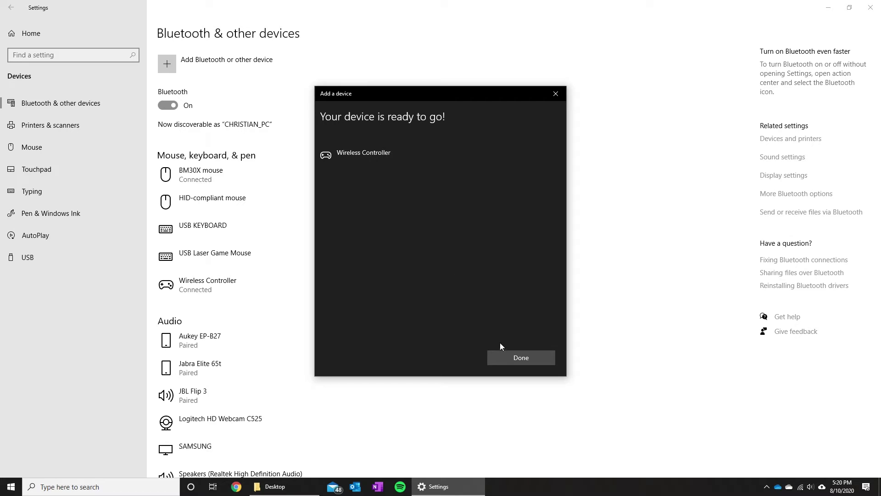
left_click(505, 358)
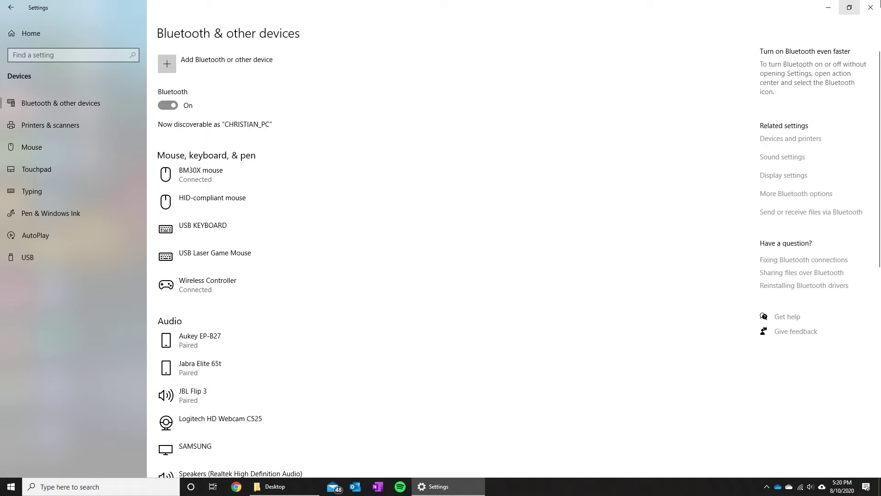
left_click(870, 6)
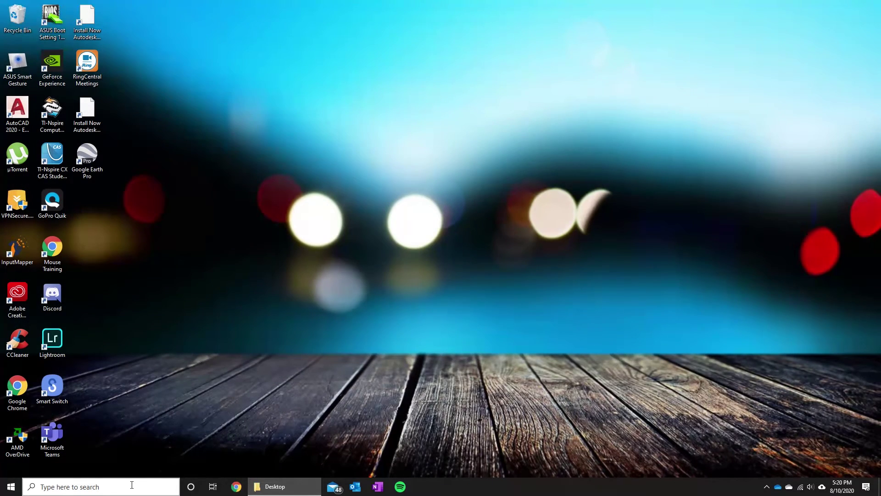
- Launch Steam, dismiss its news window and enter Big Picture mode
left_click(131, 486)
type("stea")
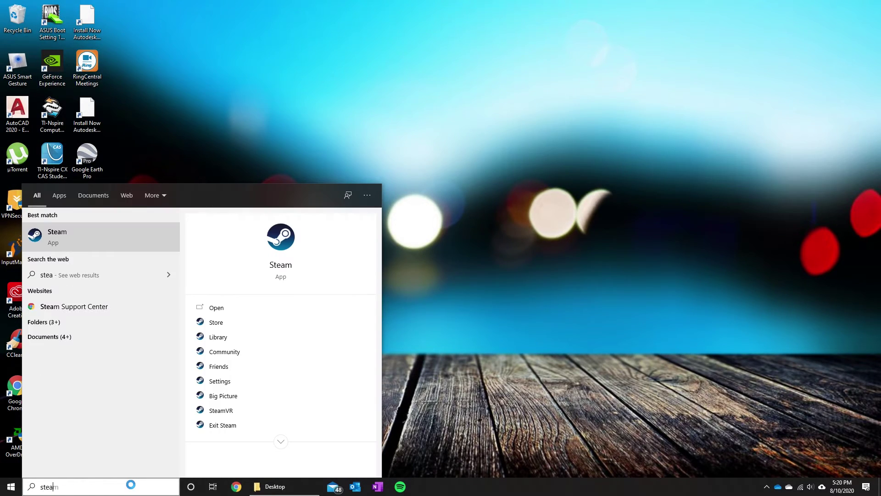
key("Return")
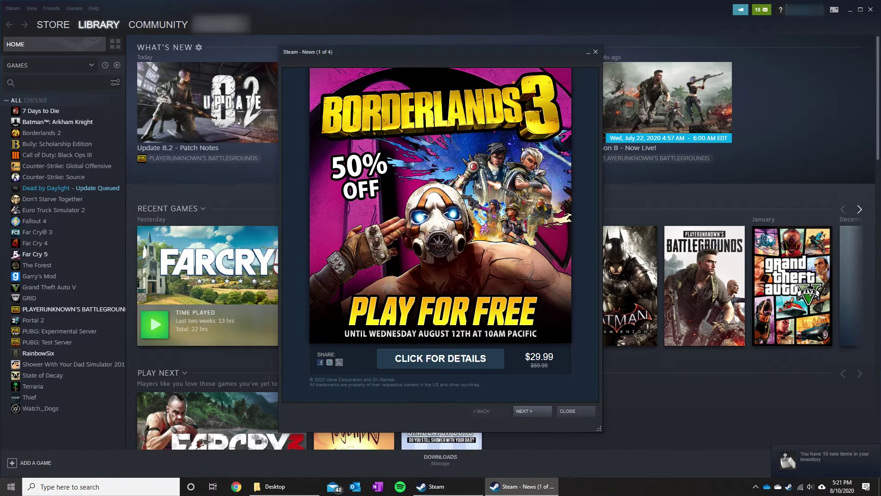
left_click(583, 410)
left_click(835, 10)
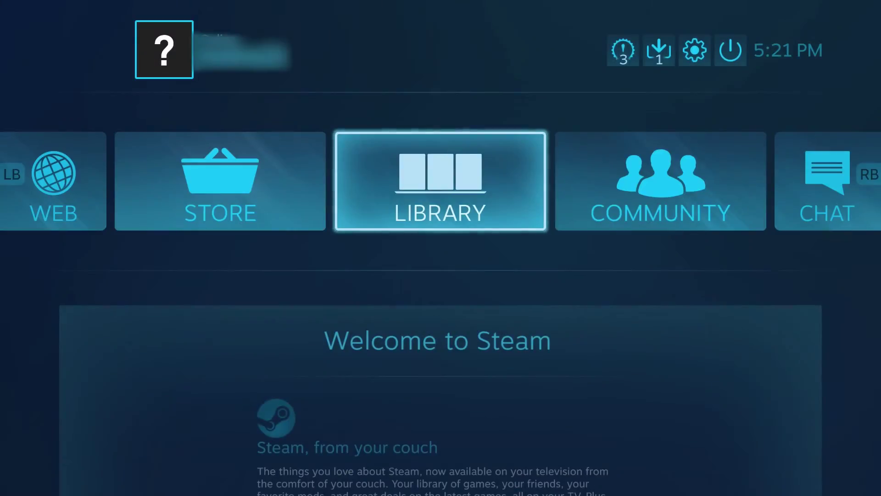
- Test the paired controller by moving the highlight across the home tiles and back to Library
key("Right")
key("Right")
key("Left")
key("Left")
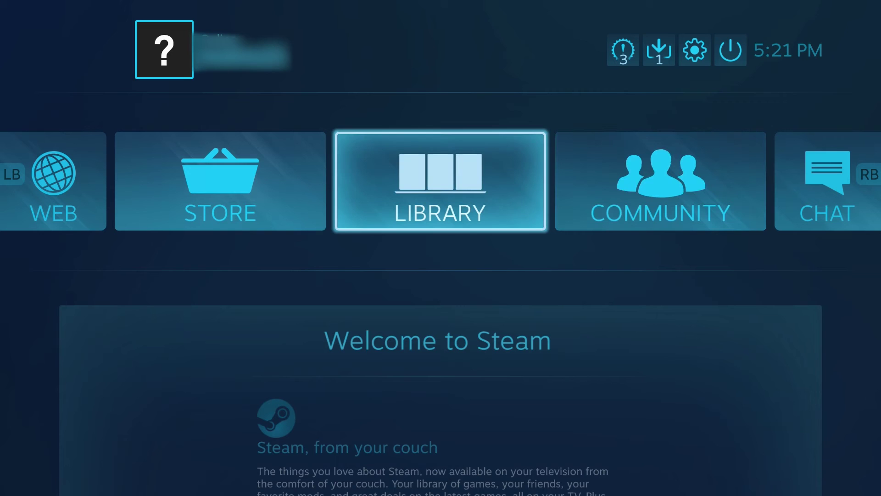